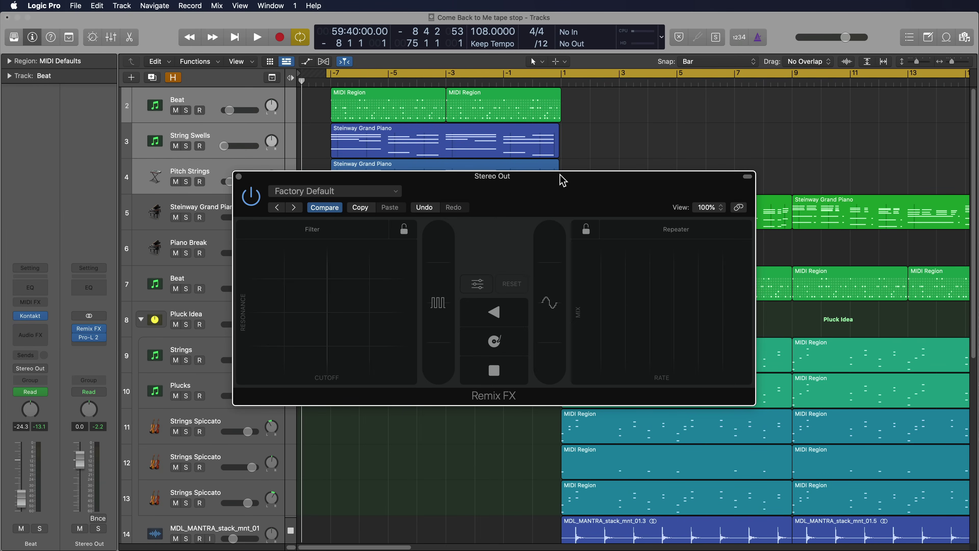
Move the Stereo Out Remix FX window aside, then close it to show the full arrangement.
left_click_drag(563, 180, 721, 269)
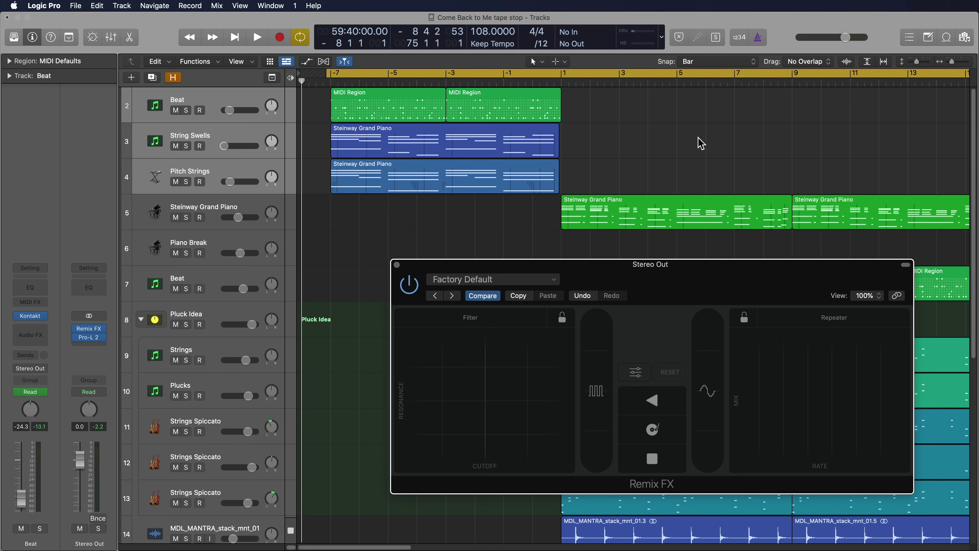
left_click(397, 265)
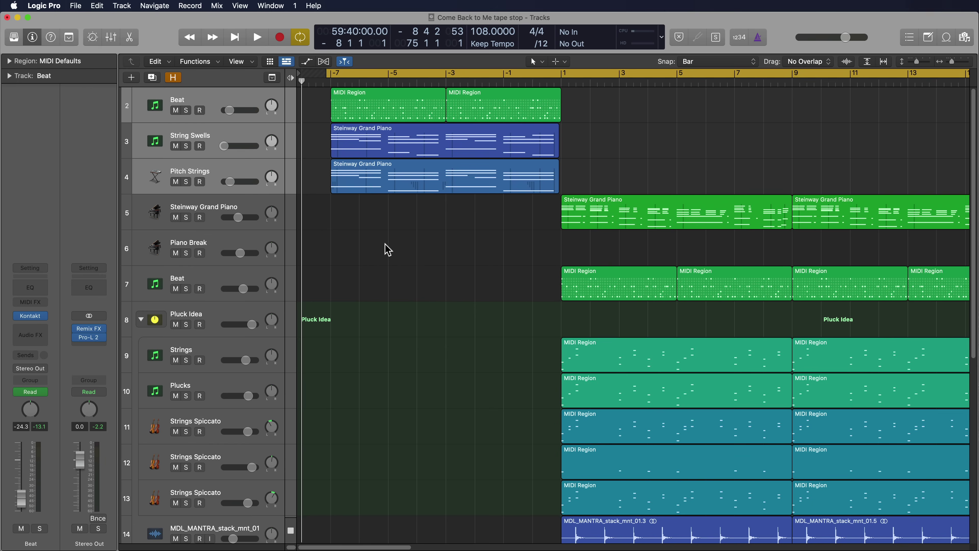
key("space")
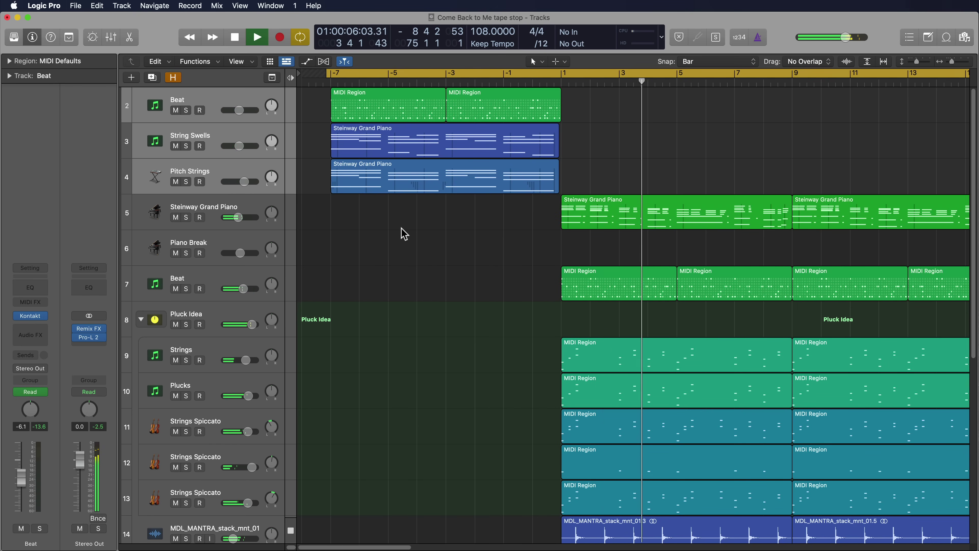
key("space")
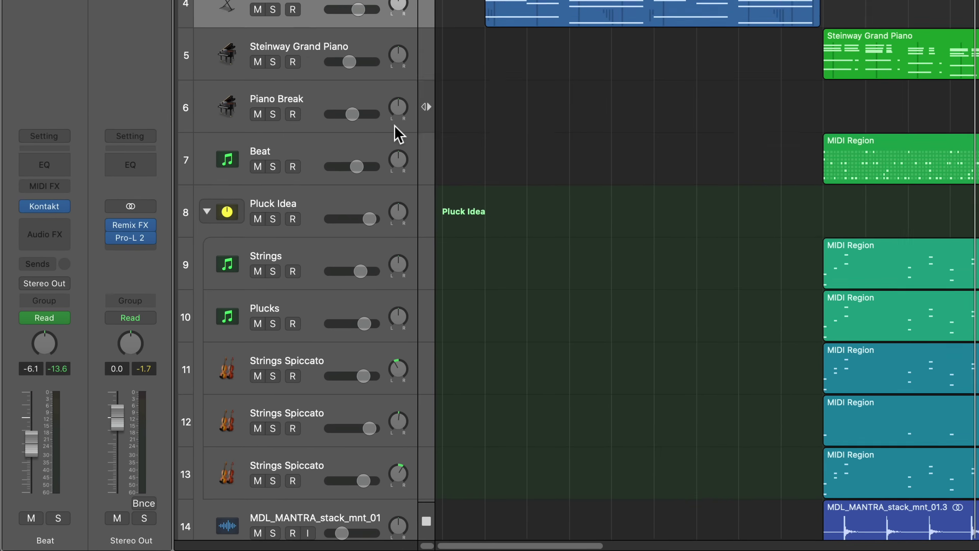
Reopen the Stereo Out Remix FX window and check its plug-in menu without changing anything.
mouse_move(89, 332)
left_click(134, 218)
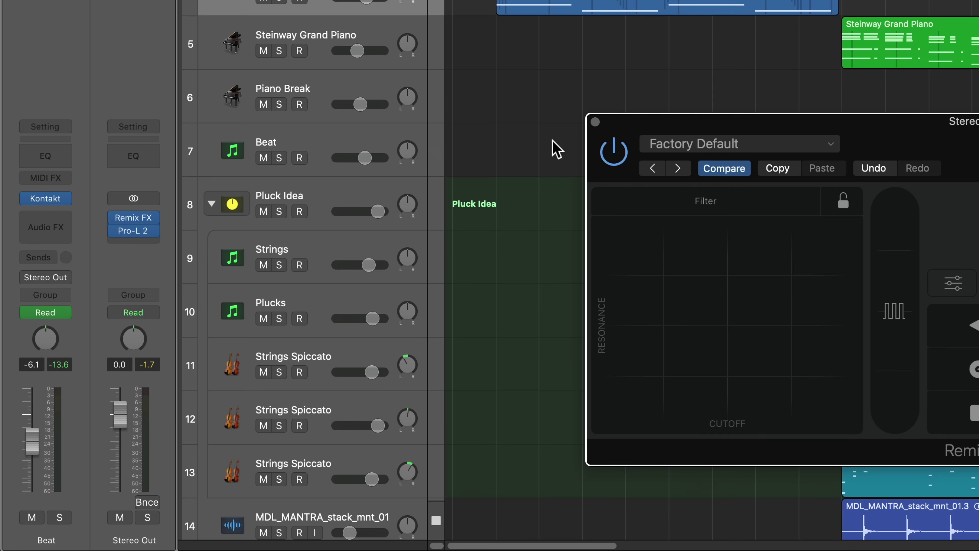
left_click(154, 218)
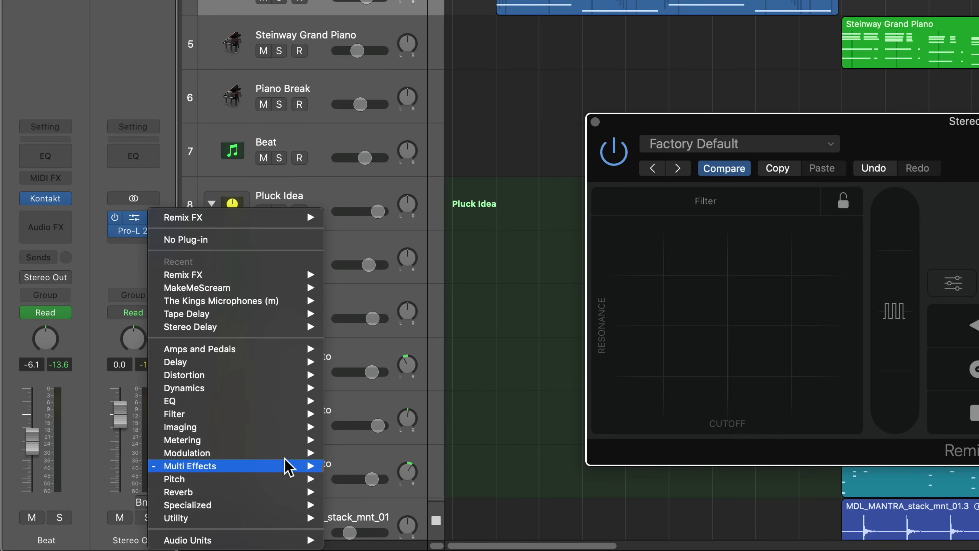
mouse_move(290, 466)
mouse_move(358, 479)
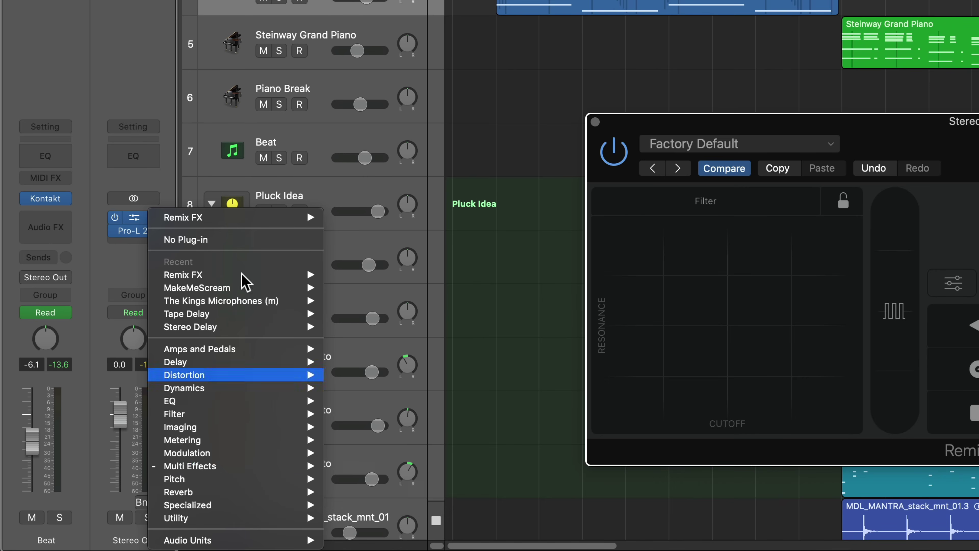
left_click(165, 118)
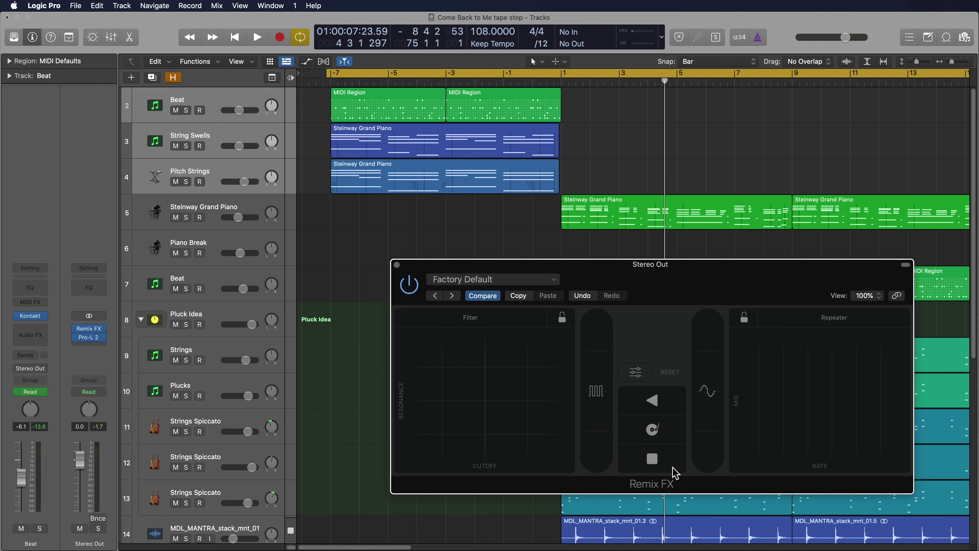
left_click(674, 471)
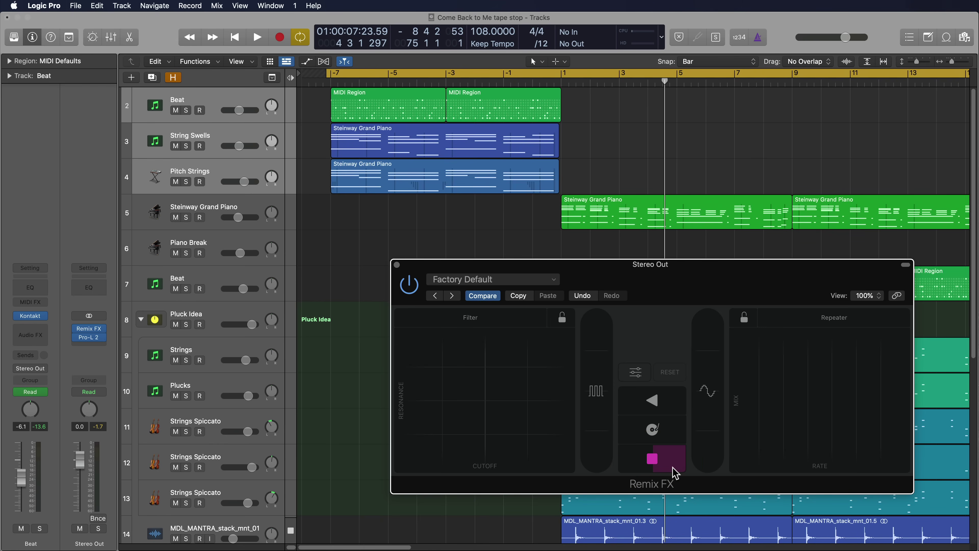
left_click_drag(674, 472, 674, 472)
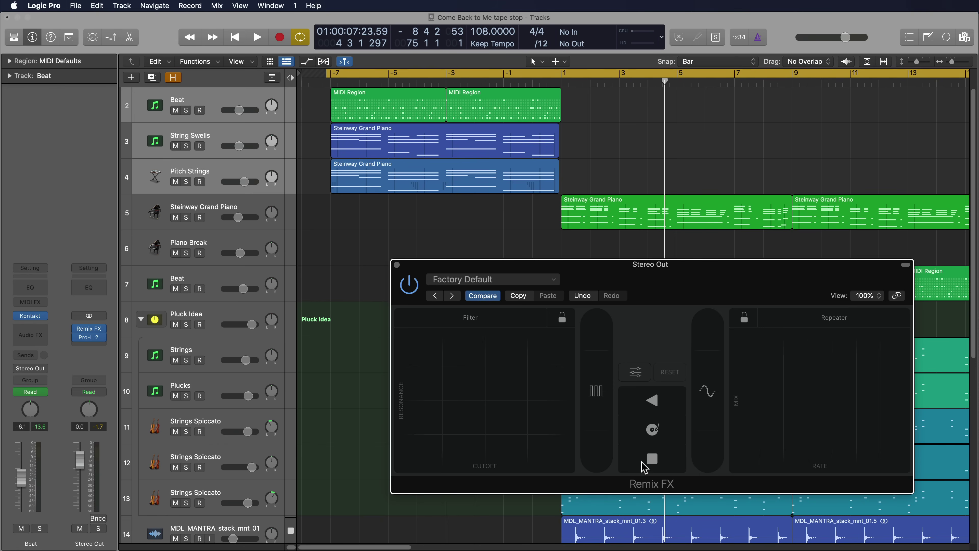
left_click(644, 467)
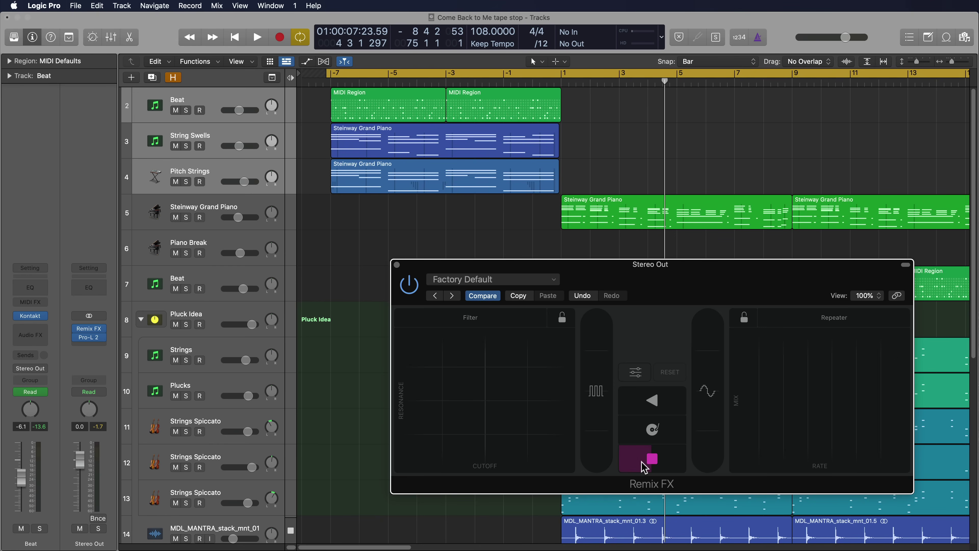
left_click_drag(642, 461, 642, 460)
key("space")
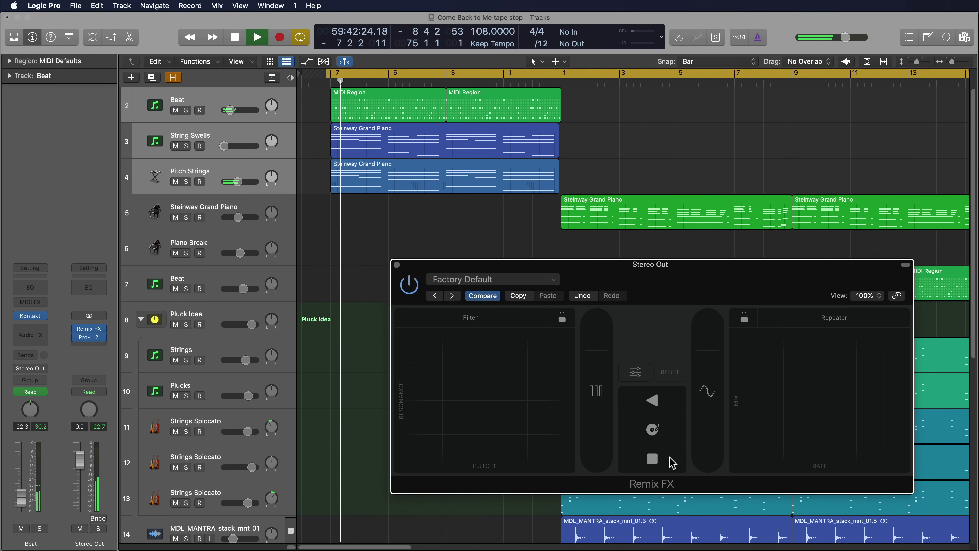
left_click(635, 459)
left_click_drag(633, 455, 619, 455)
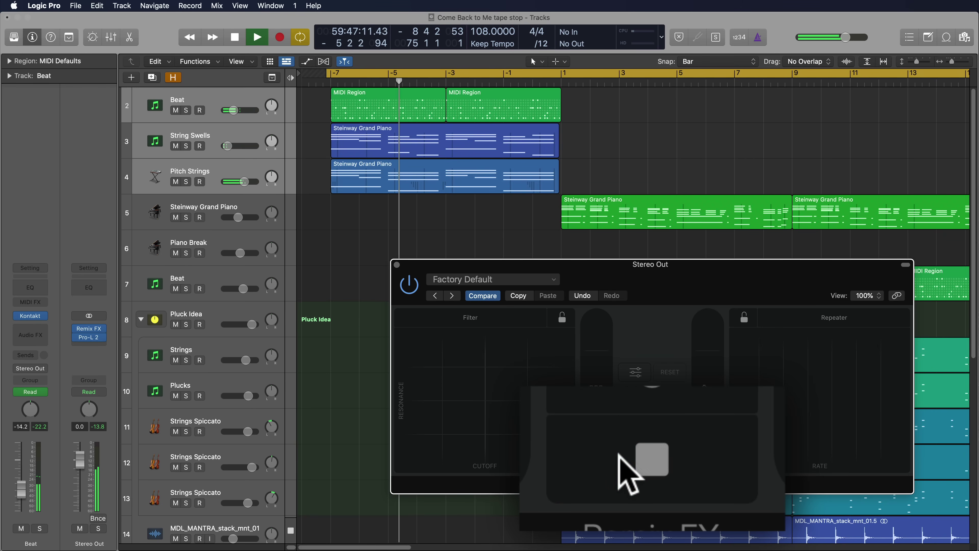
left_click(695, 466)
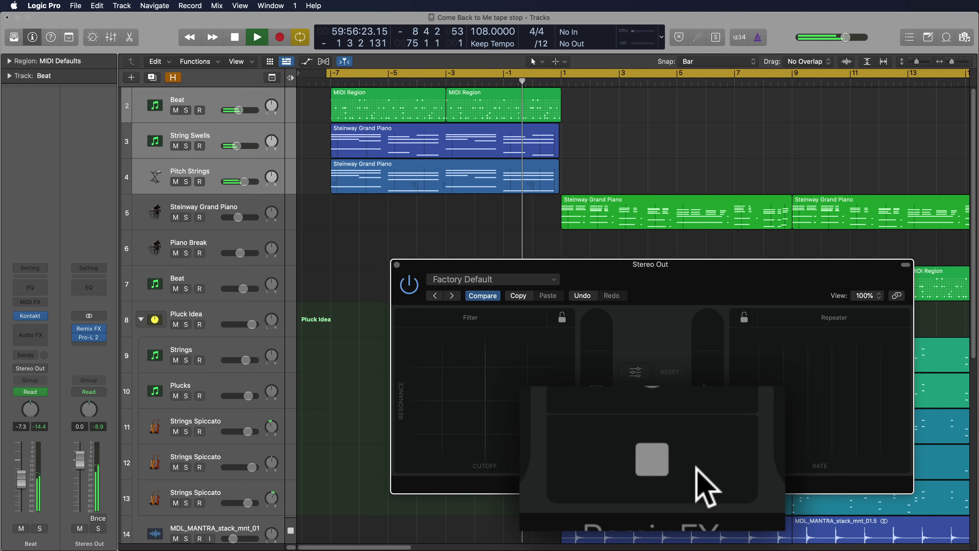
left_click_drag(696, 466, 696, 466)
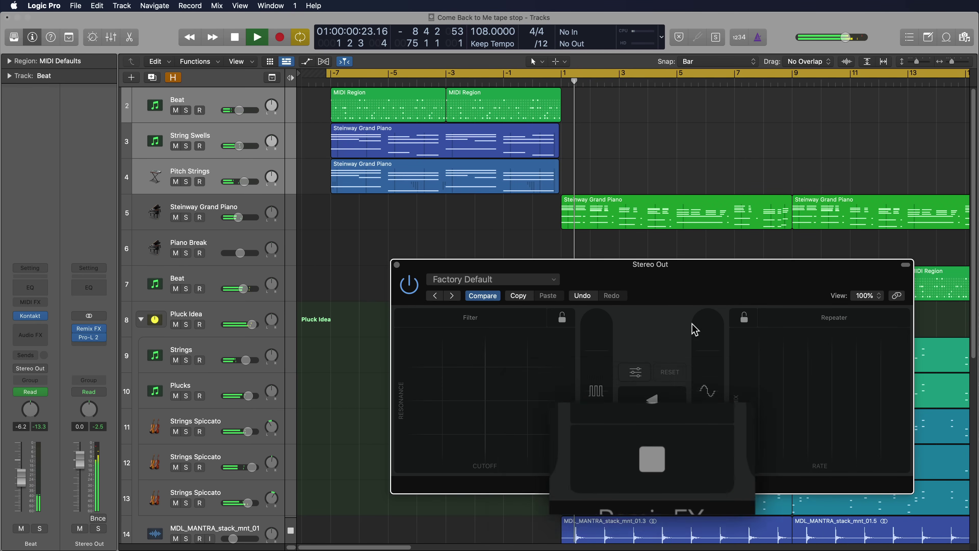
key("space")
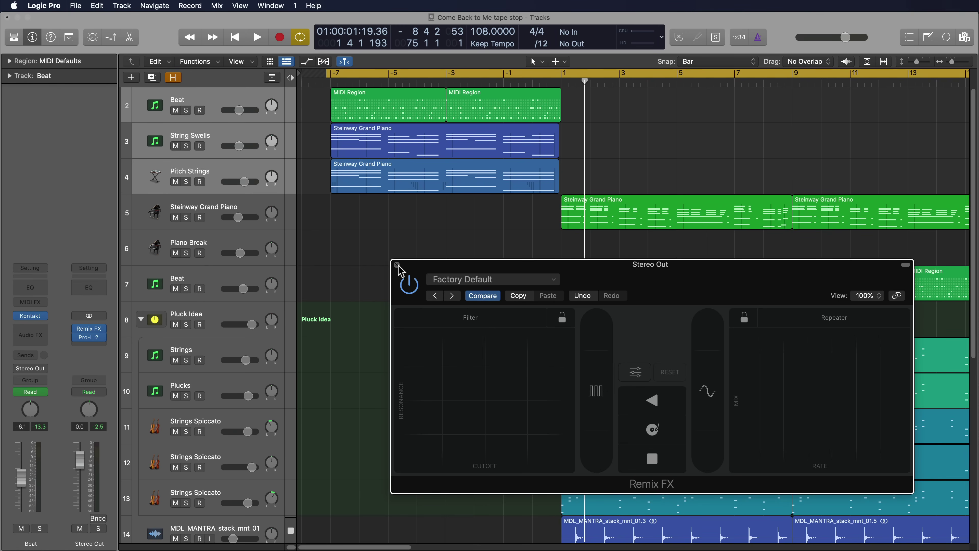
Remove Remix FX from Stereo Out, leaving Pro-L 2, and select the Beat, String Swells and Pitch Strings tracks.
left_click(397, 266)
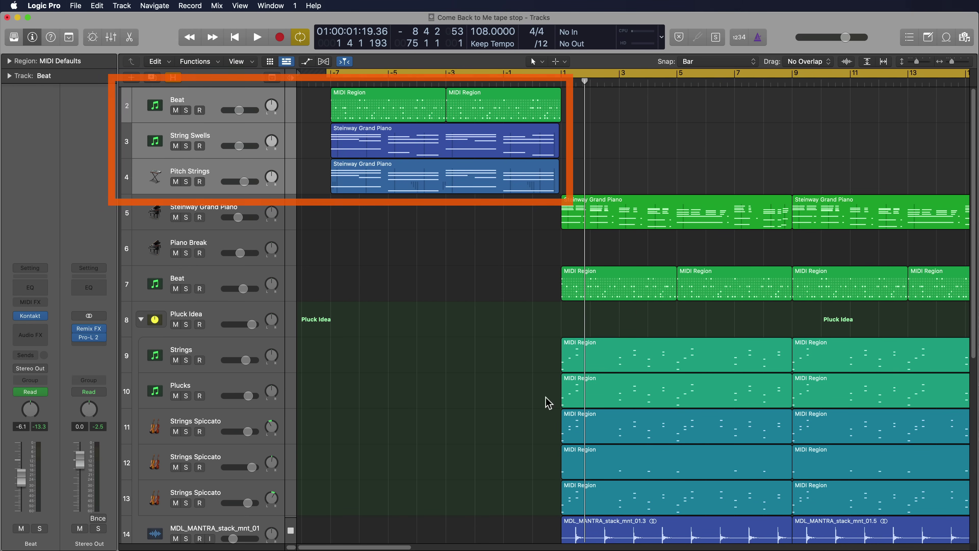
left_click(103, 329)
left_click(134, 347)
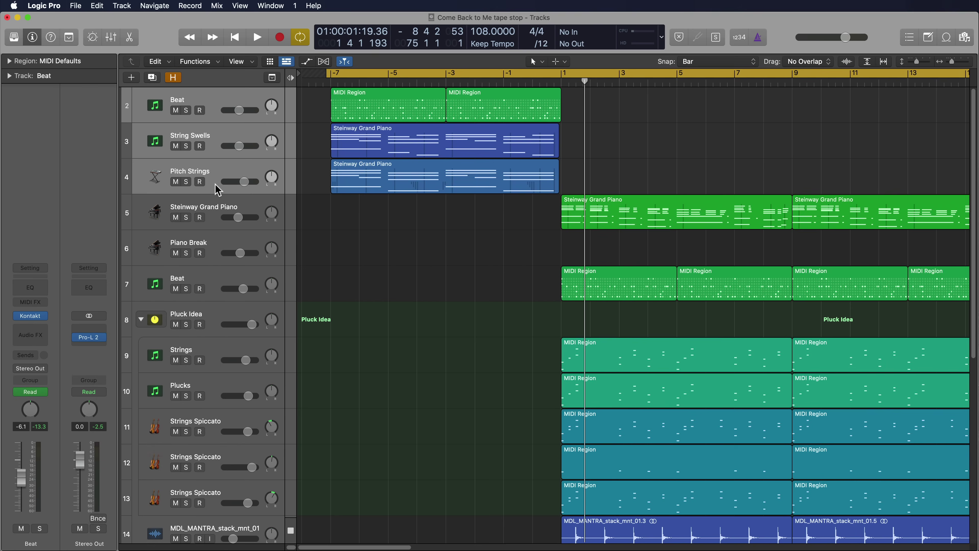
left_click(233, 96)
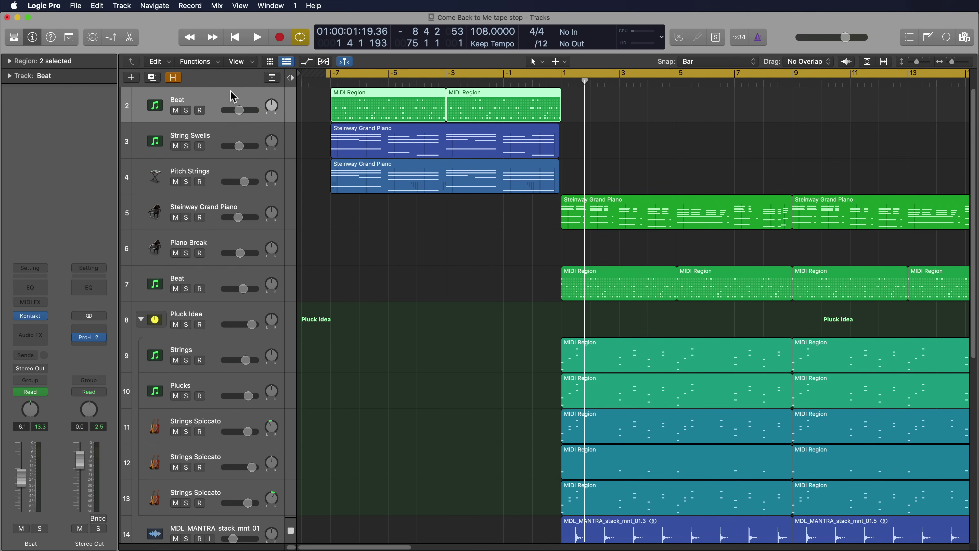
left_click(236, 166, "shift")
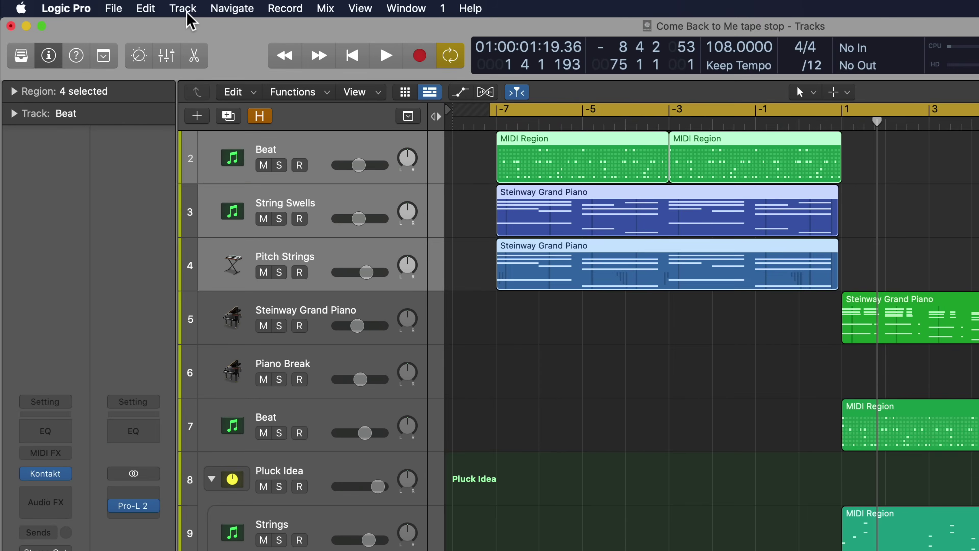
Create a Summing Stack from the three selected tracks and rename it from Sum 2 to INTRO.
left_click(121, 6)
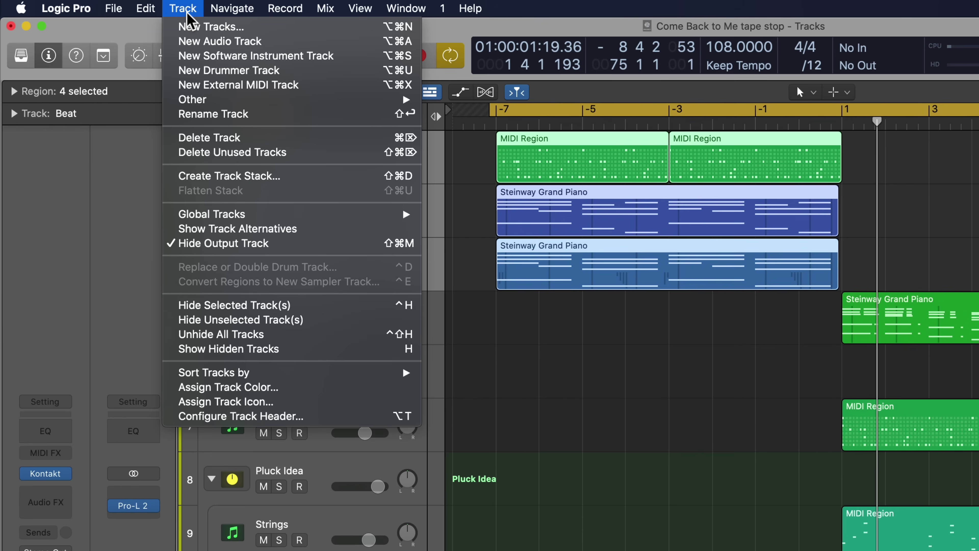
left_click(334, 176)
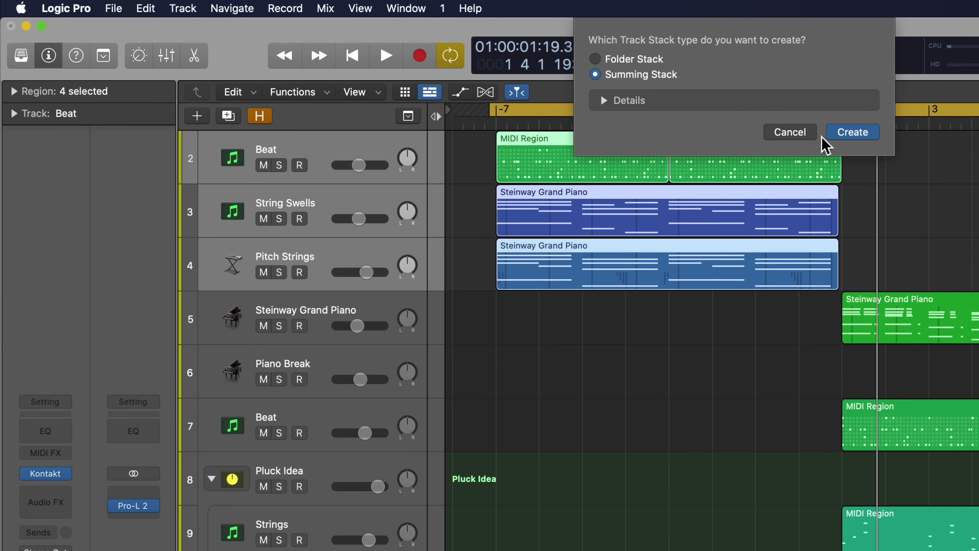
left_click(840, 137)
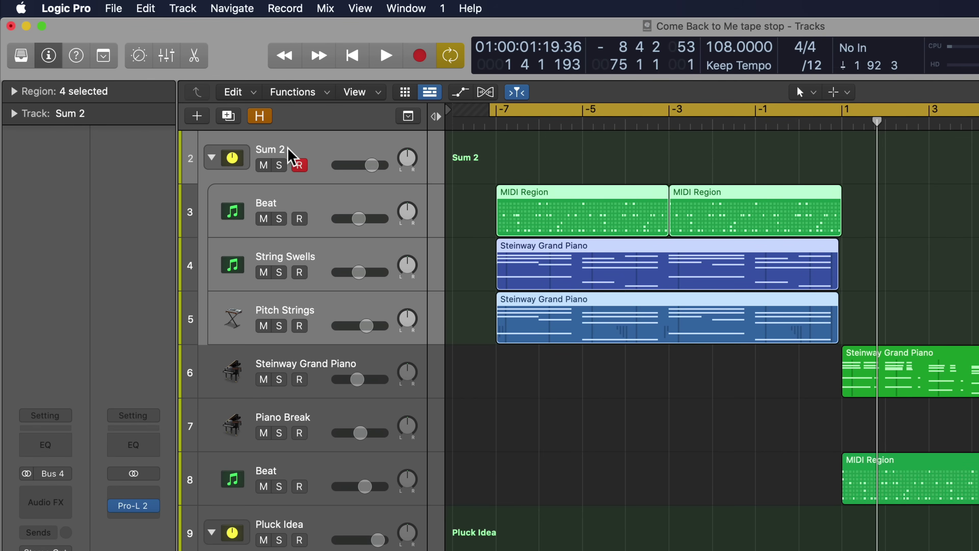
double_click(279, 148)
type("INTRO")
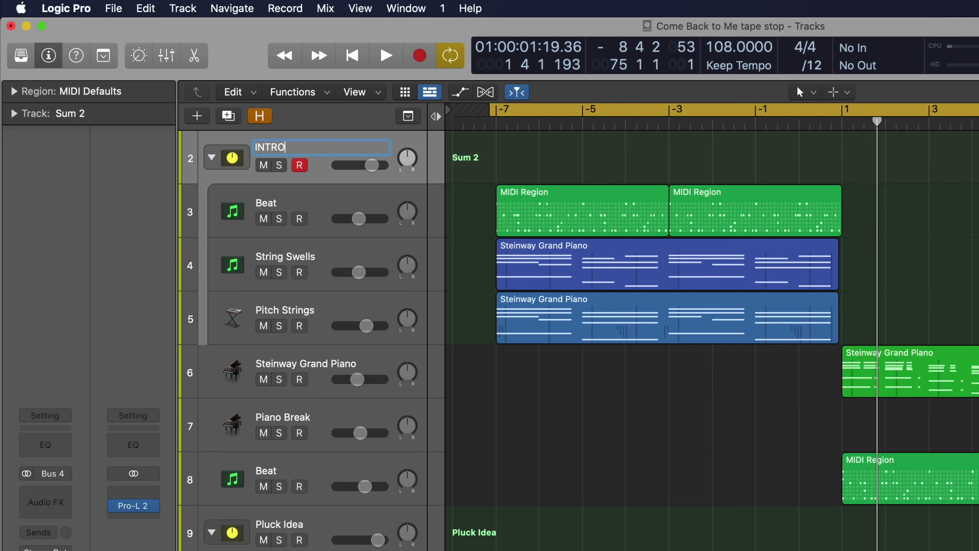
key("Return")
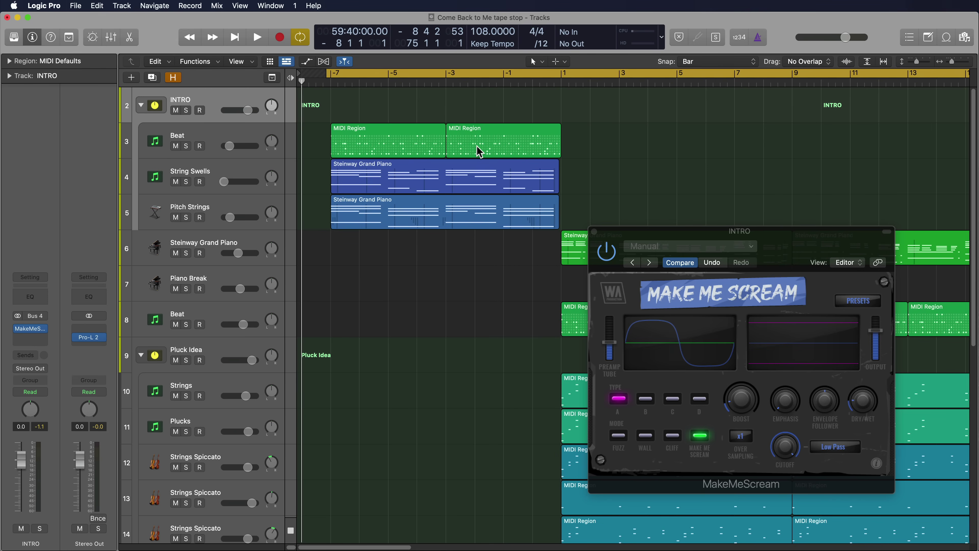
Close the MakeMeScream window and browse the INTRO stack's plug-in slot menu to Remix FX.
left_click(594, 231)
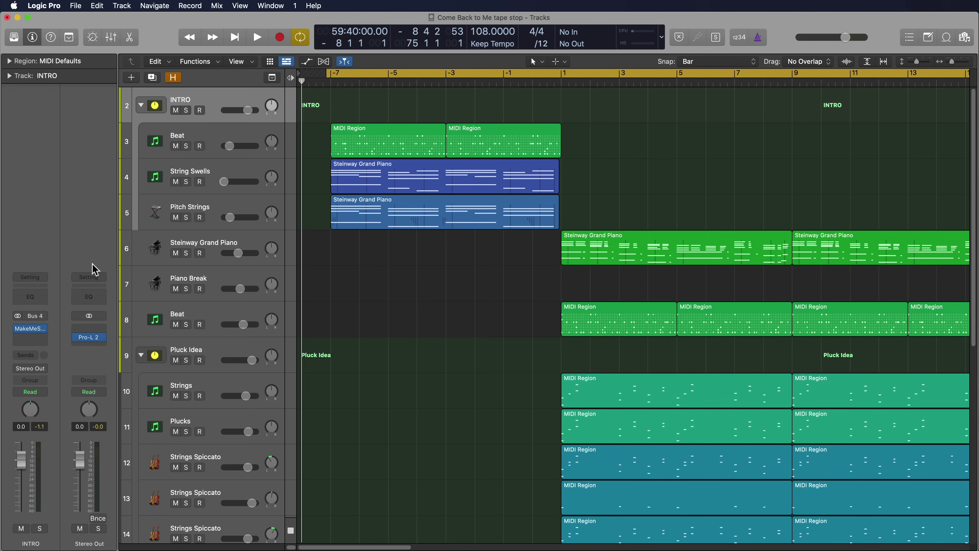
left_click(43, 329)
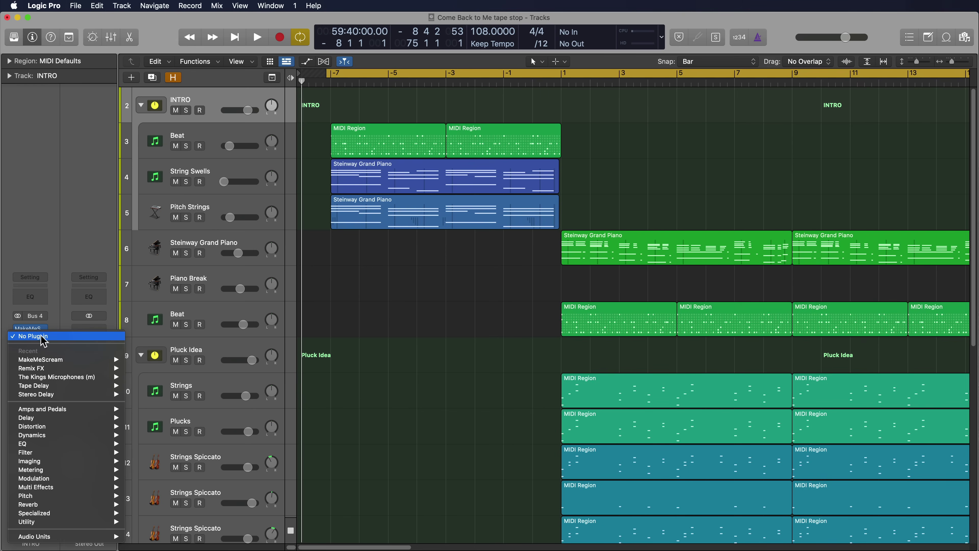
mouse_move(74, 369)
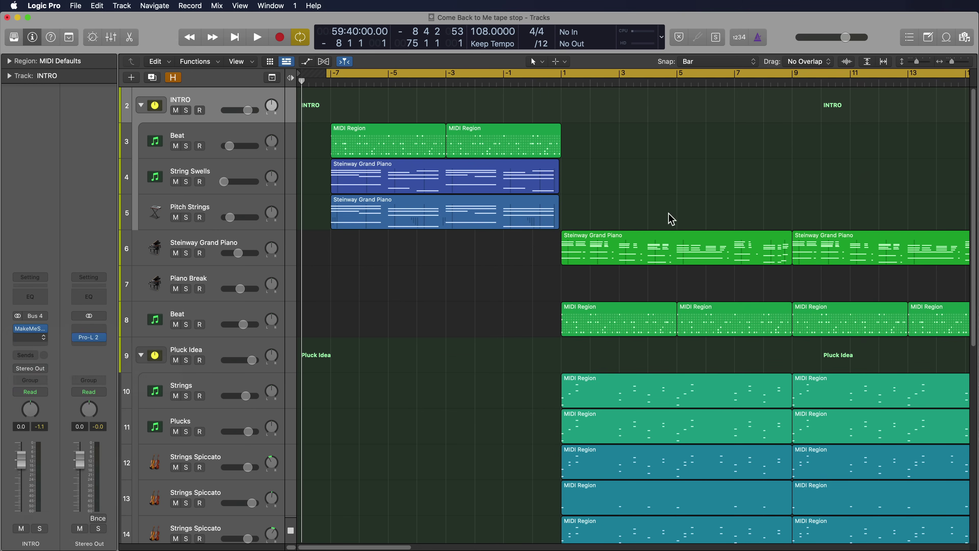
Position the INTRO Remix FX window, audition its tape-stop pad several times, and make the INTRO row taller.
left_click_drag(634, 146, 623, 252)
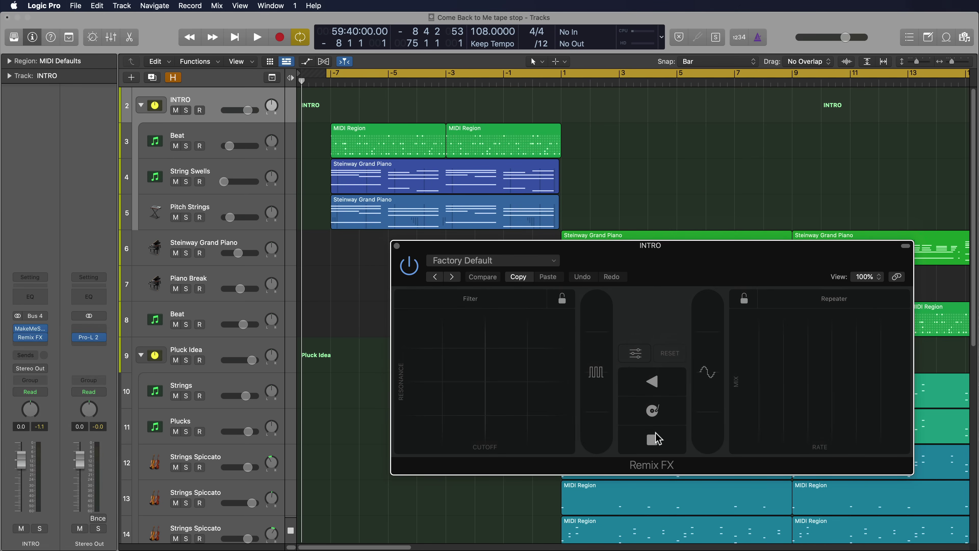
left_click(674, 448)
left_click(675, 448)
left_click(675, 448)
left_click(677, 446)
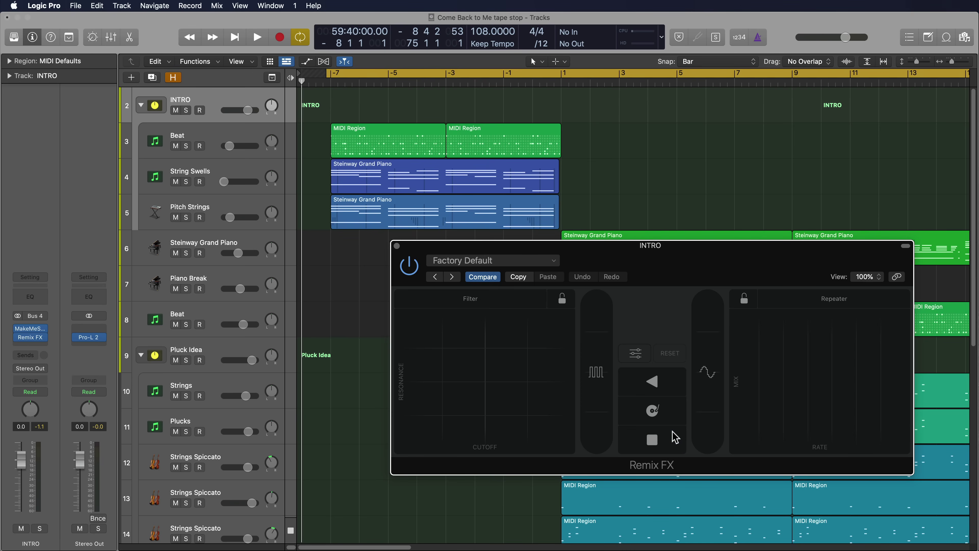
left_click(670, 452)
left_click(666, 448)
left_click(676, 444)
left_click_drag(228, 125, 226, 232)
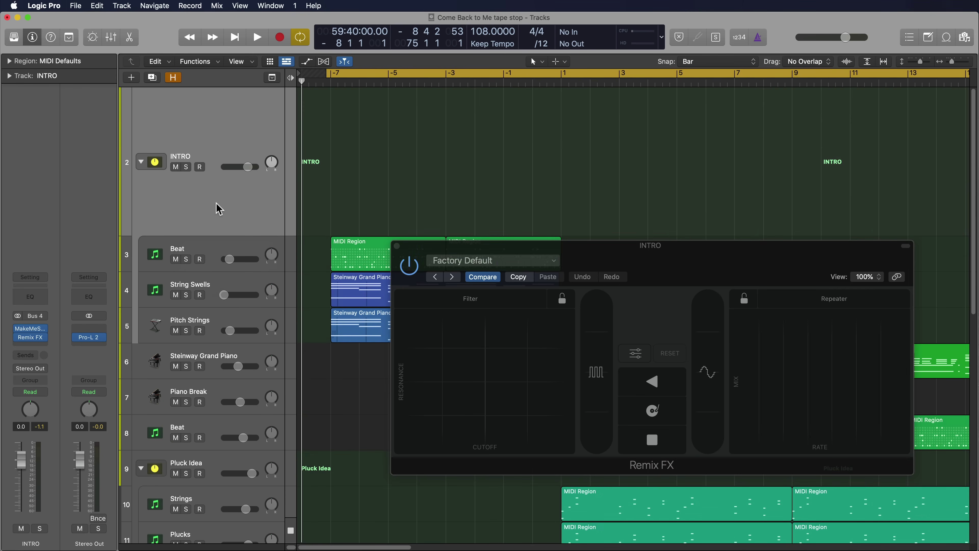
Show track automation and set the INTRO stack's automation mode to Touch.
key("a")
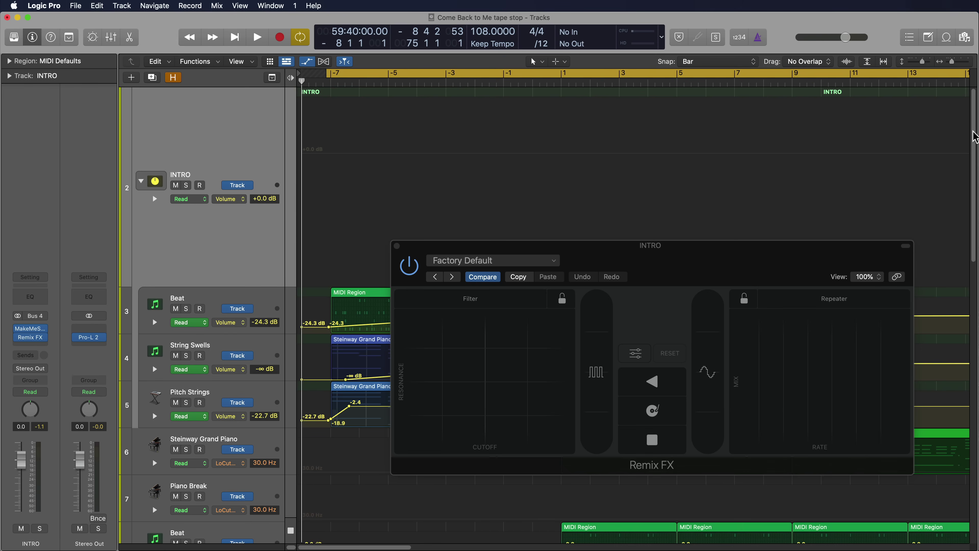
left_click(191, 200)
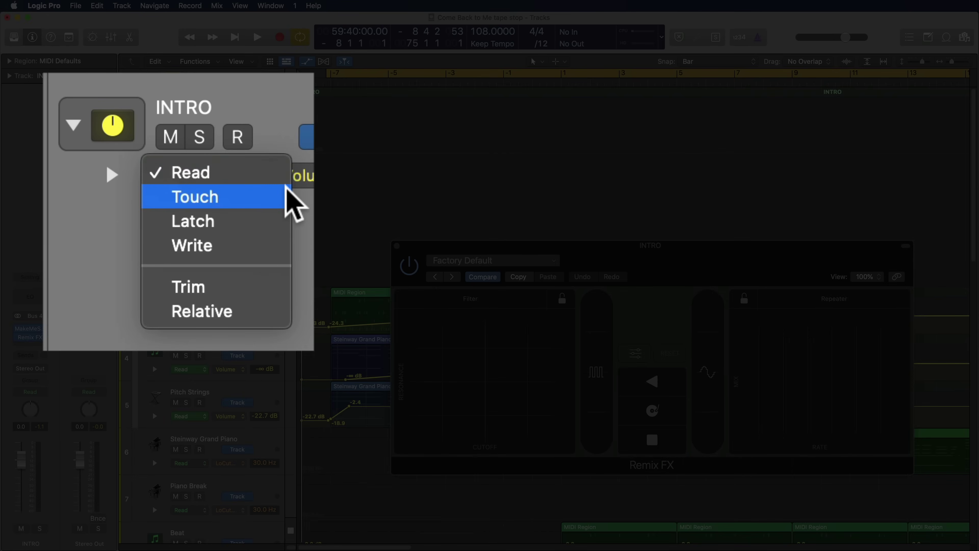
left_click(285, 188)
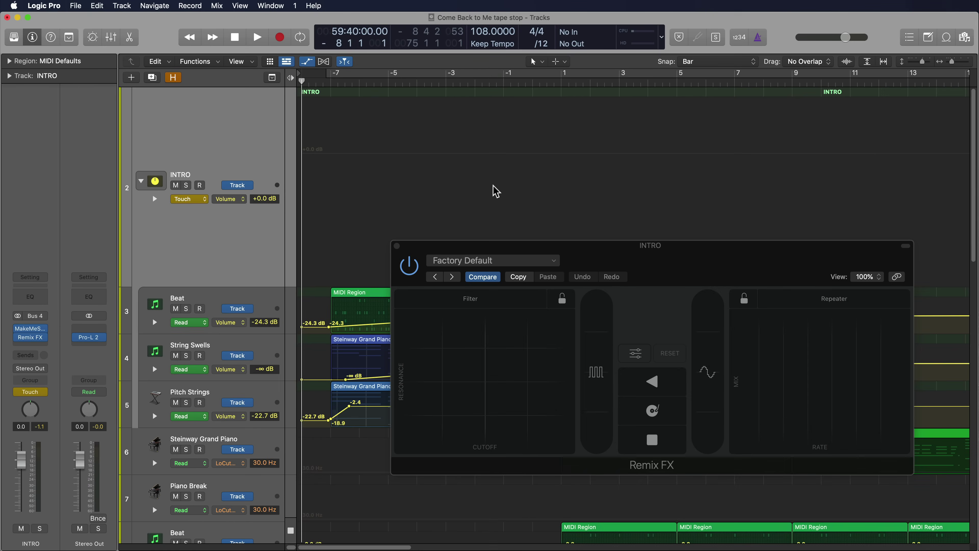
Record INTRO's tape stop switching On just before bar 1 and Off at the downbeat, then stop playback.
left_click(673, 449)
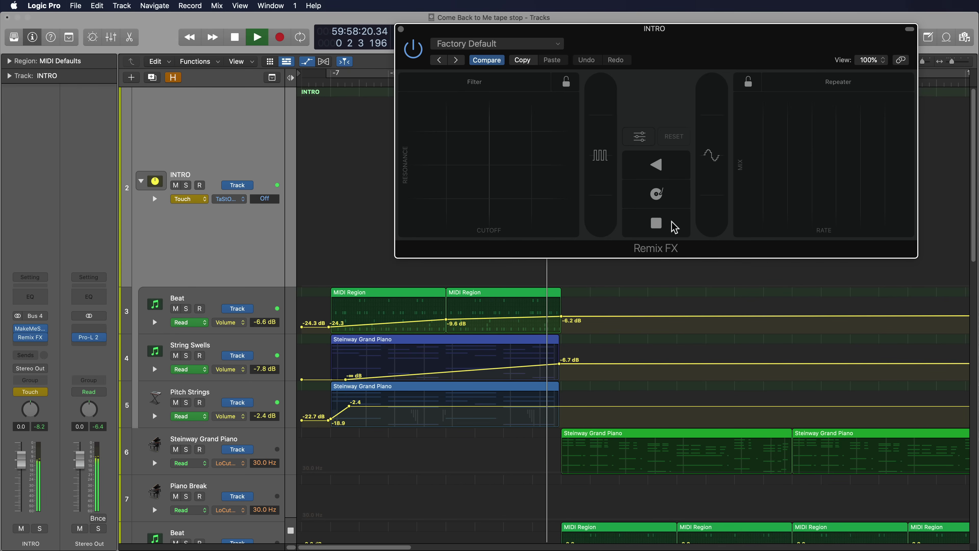
left_click(675, 227)
left_click_drag(675, 227, 671, 223)
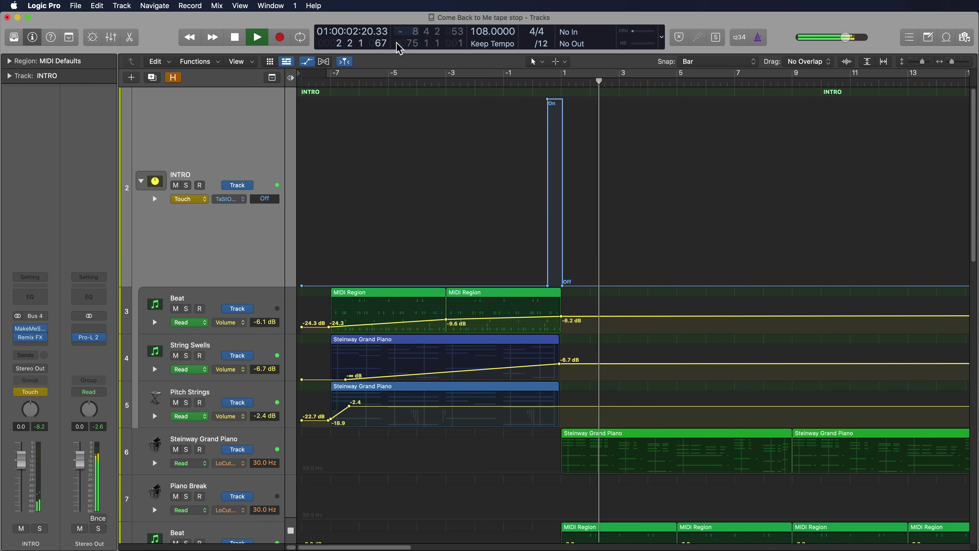
left_click(401, 29)
key("space")
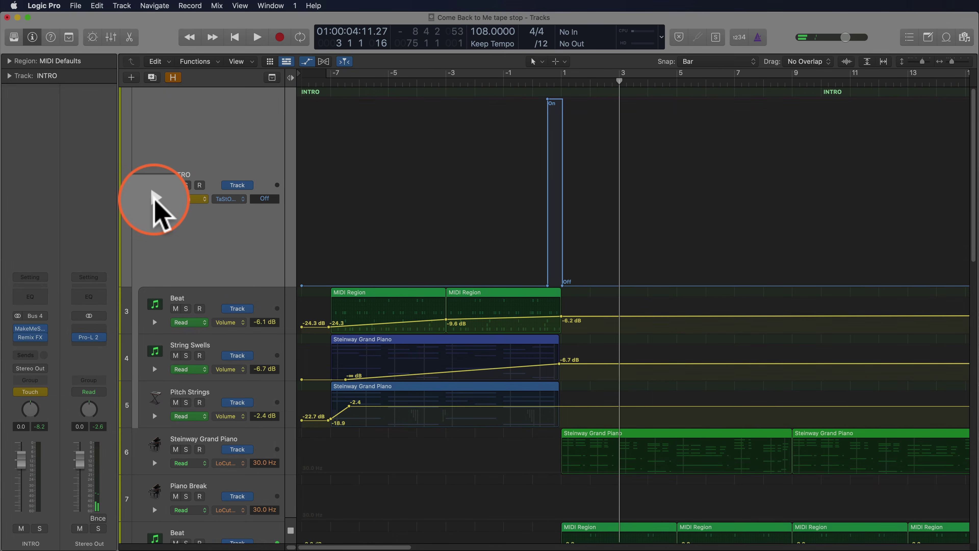
Reveal INTRO's Tape Stop Speed lane at 1/4 and return its automation mode to Read.
left_click(155, 199)
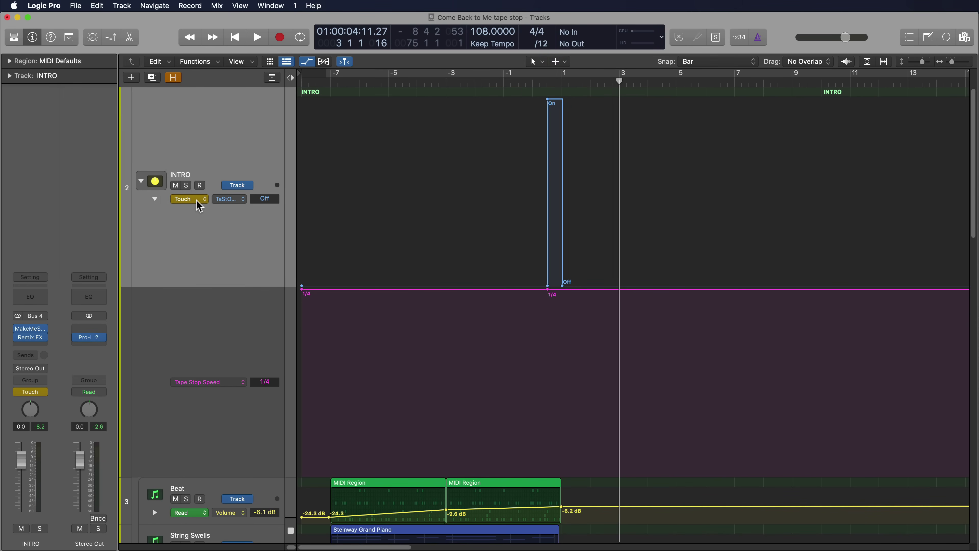
left_click(198, 199)
left_click(182, 189)
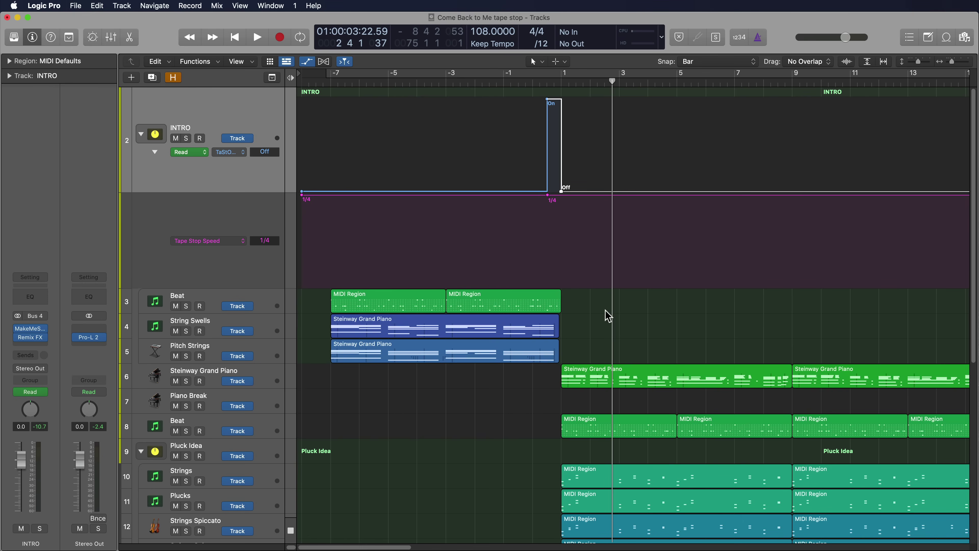
Preview the tape stop from before bar 1, then move its Off node right to 3 3 1 112.
left_click(540, 81)
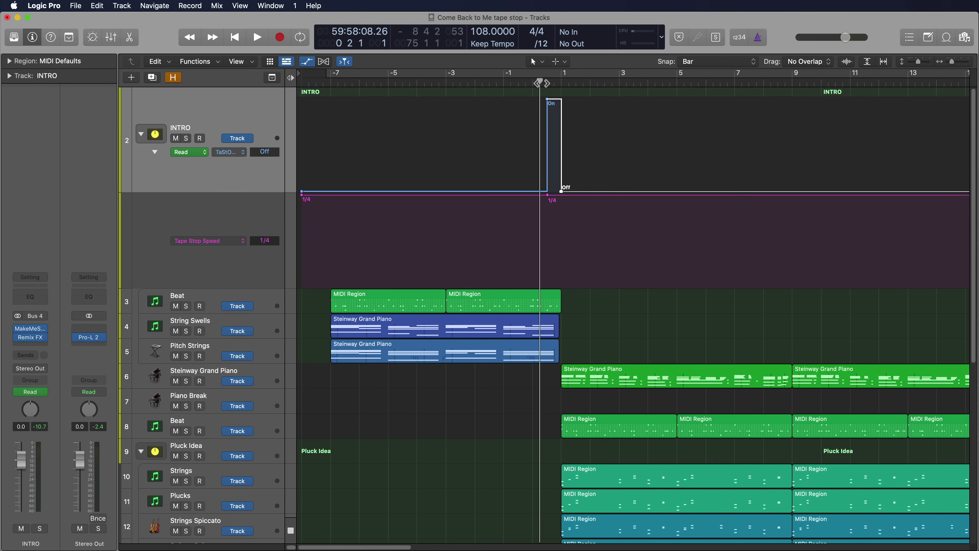
key("cmd+Down")
key("super+Right")
key("super+Right")
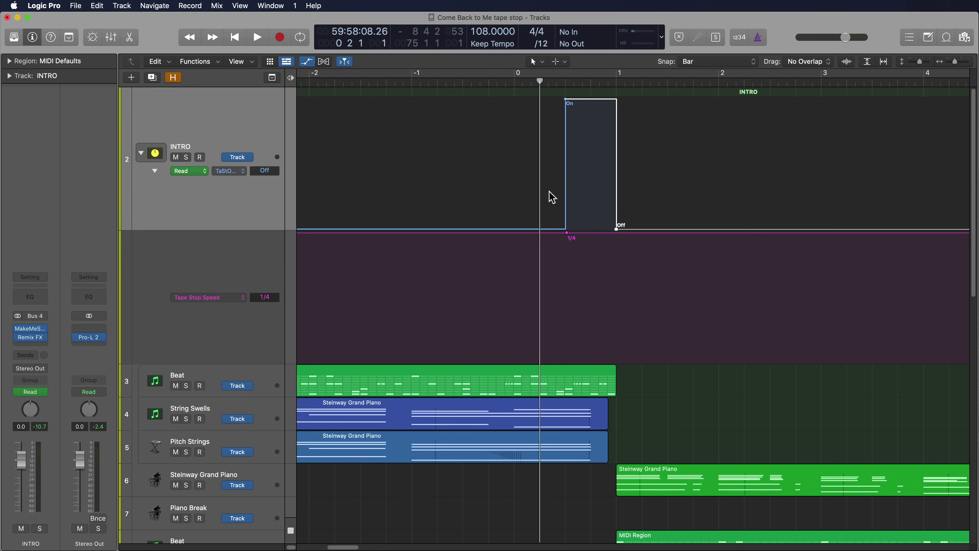
key("space")
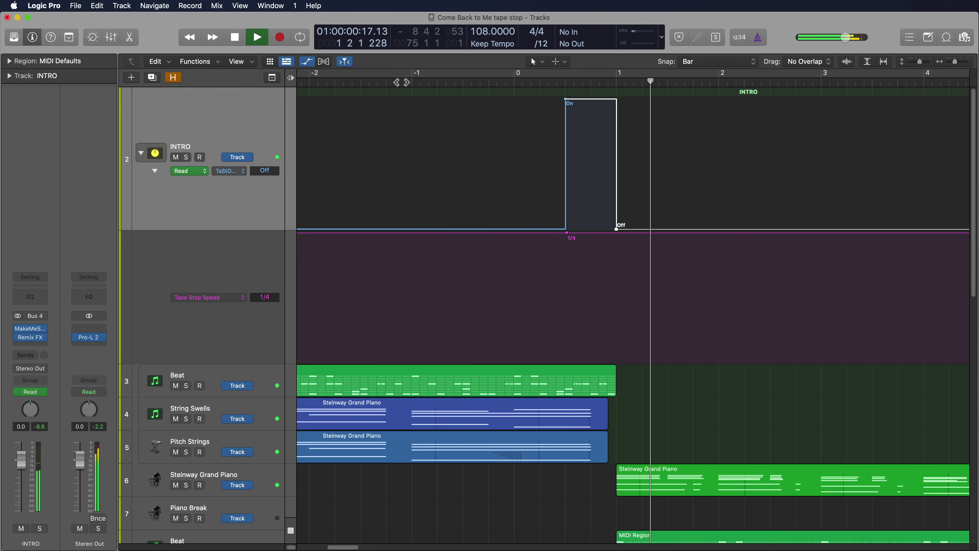
key("space")
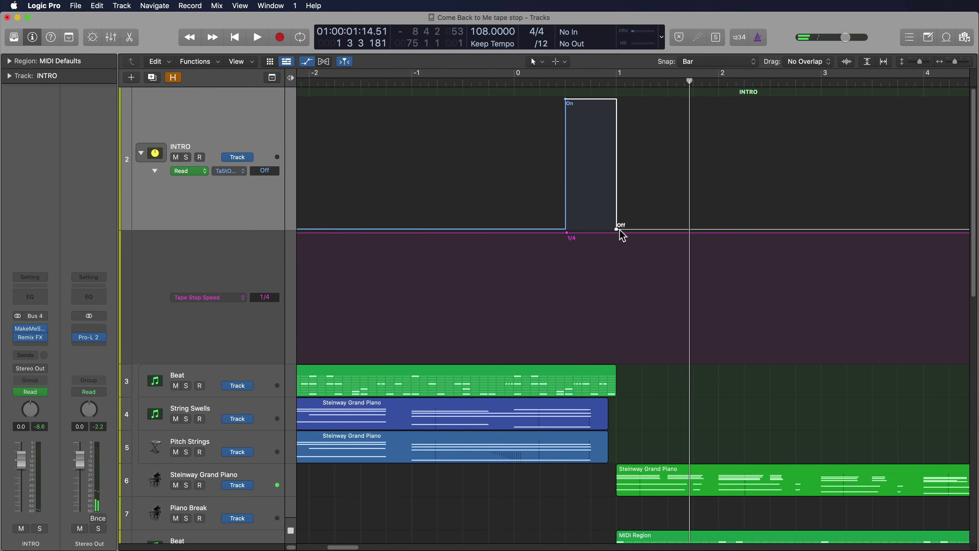
left_click_drag(617, 229, 789, 229)
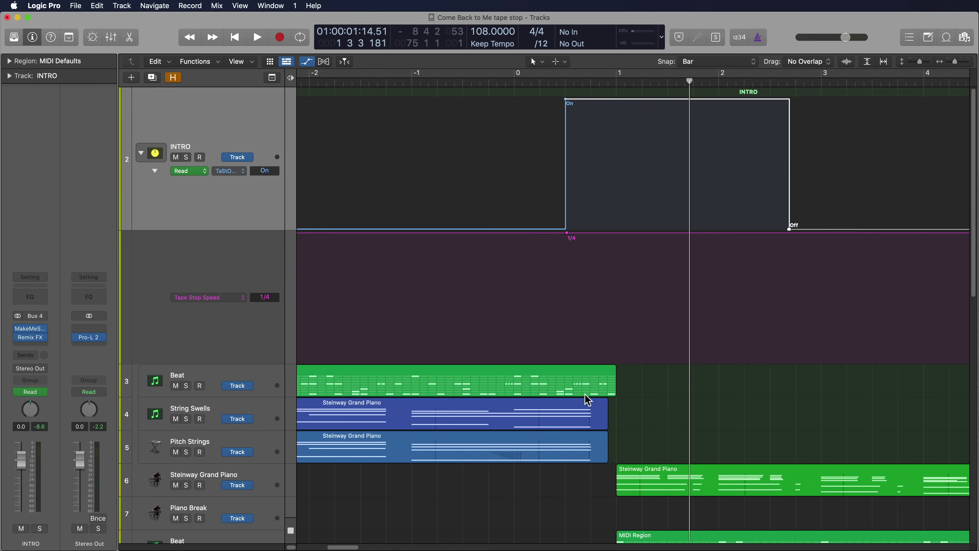
left_click_drag(790, 230, 875, 231)
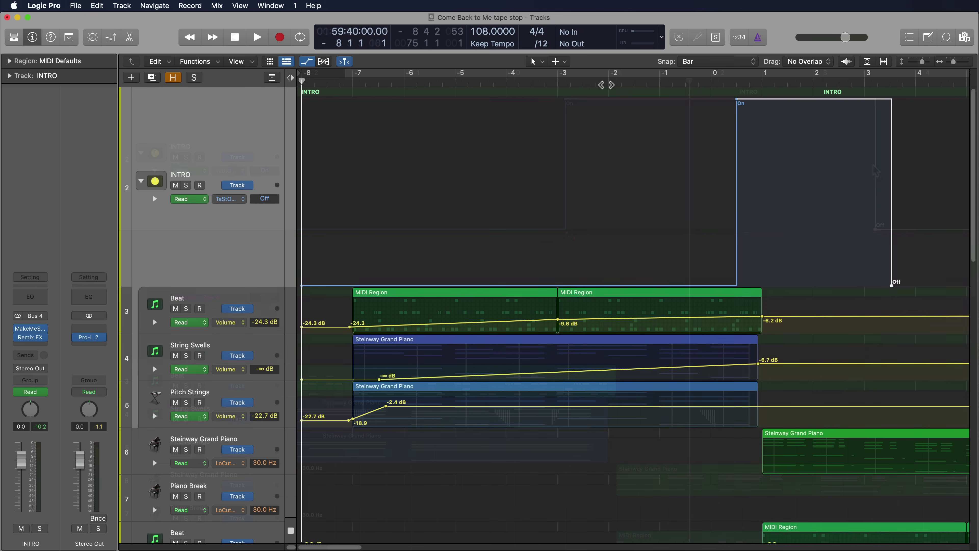
Play the transition from about bar -3.5, then pull the tape-stop Off point back to bar 1.
left_click(550, 91)
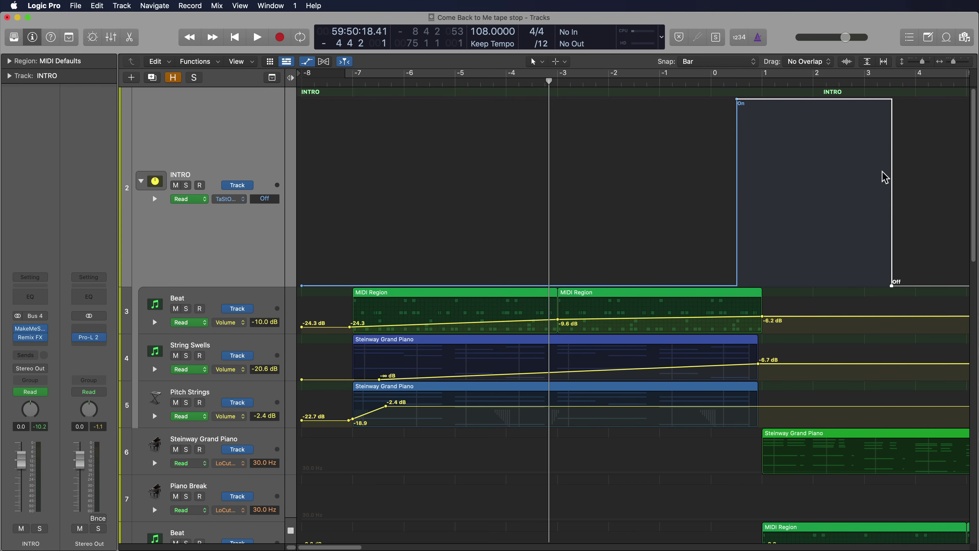
key("space")
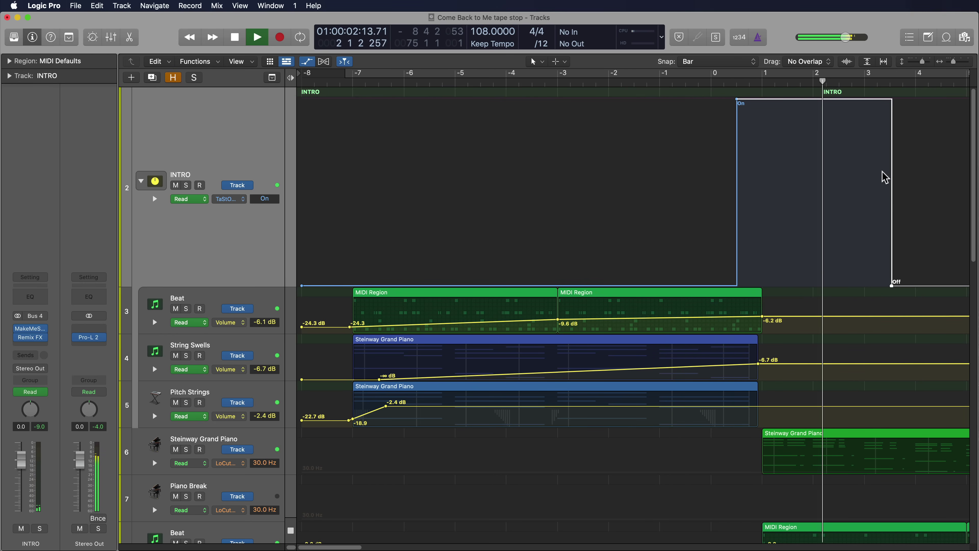
key("space")
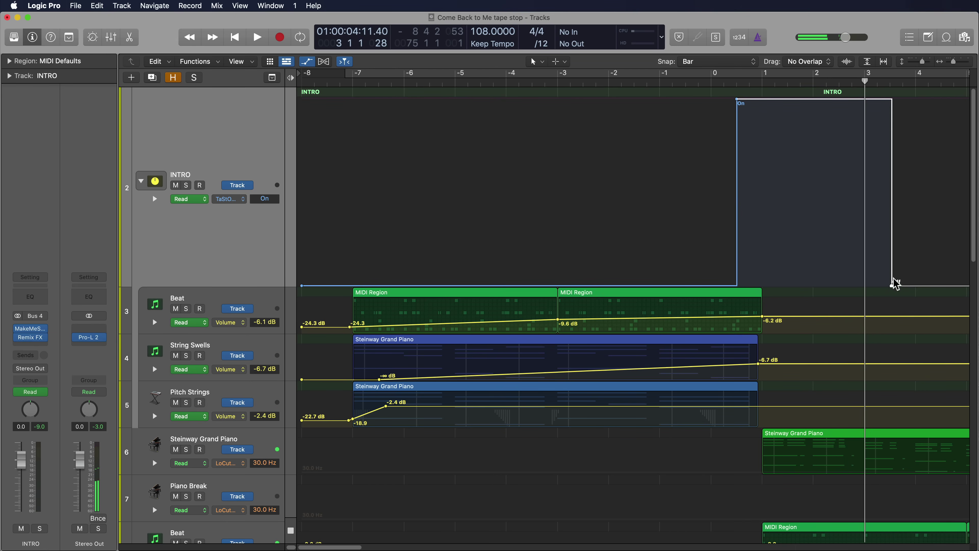
left_click_drag(891, 286, 762, 286)
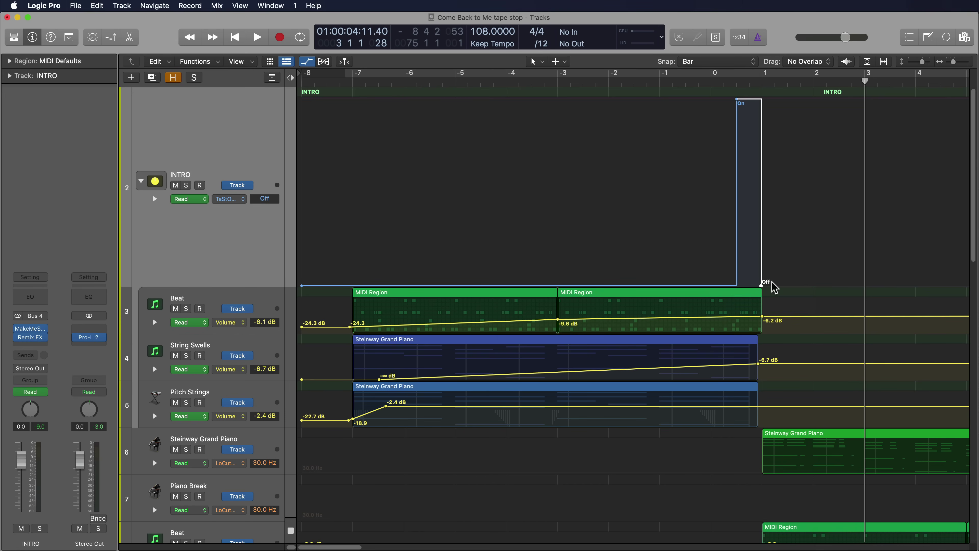
Add an INTRO Volume automation point at bar 1 and ramp the volume down to -∞ after it.
left_click(228, 199)
left_click(276, 141)
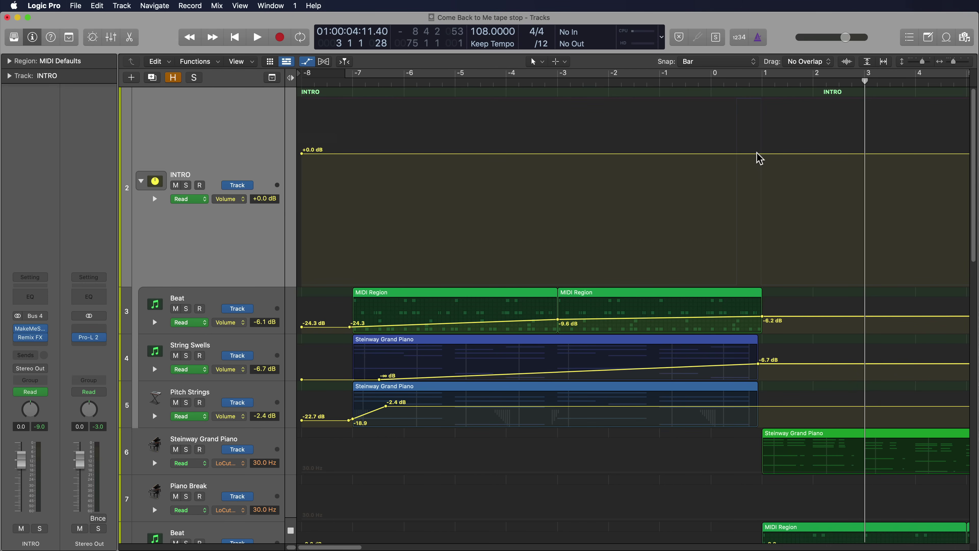
left_click(758, 154)
left_click_drag(806, 157, 806, 307)
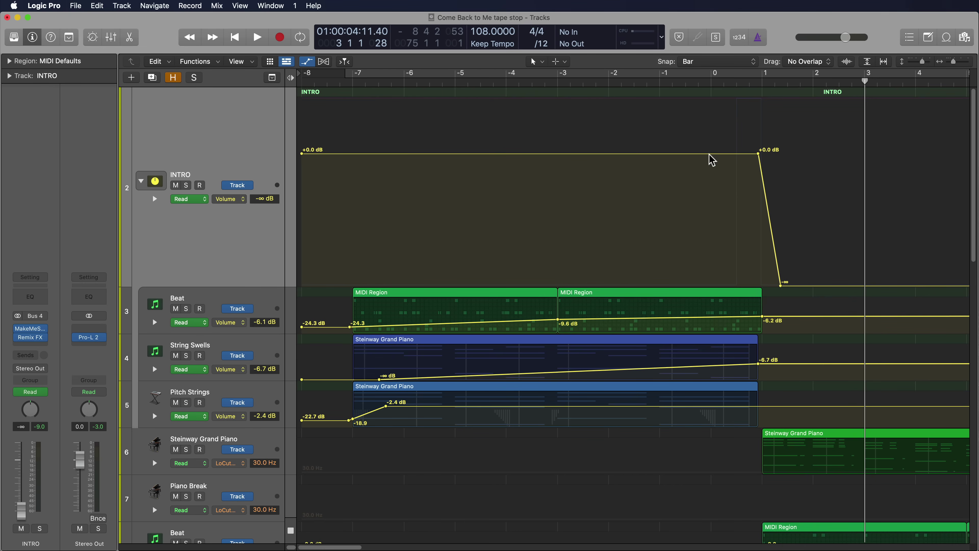
left_click(242, 199)
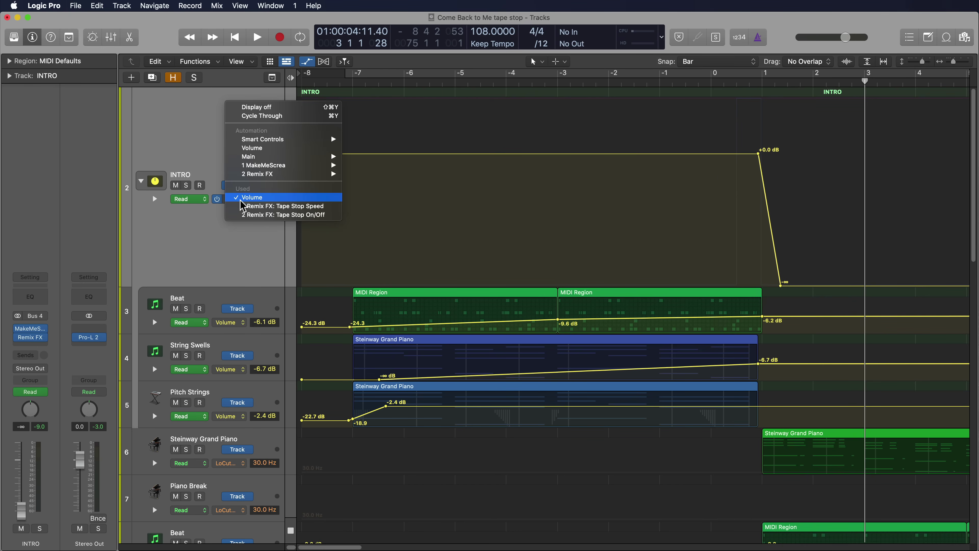
left_click(284, 215)
Extend the tape-stop Off point to just past bar 4 and place the INTRO Remix FX window mid-screen.
left_click_drag(759, 286, 909, 286)
left_click_drag(911, 286, 919, 286)
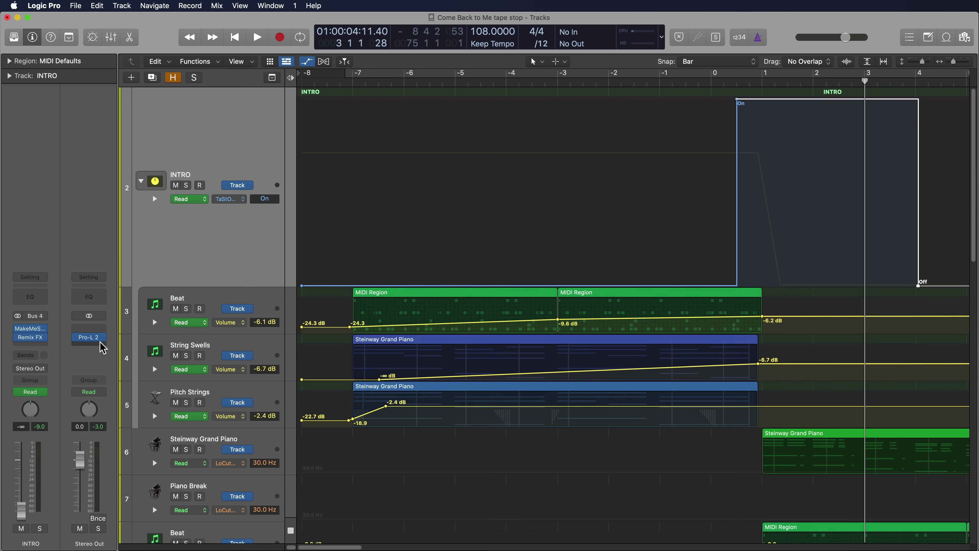
left_click(28, 342)
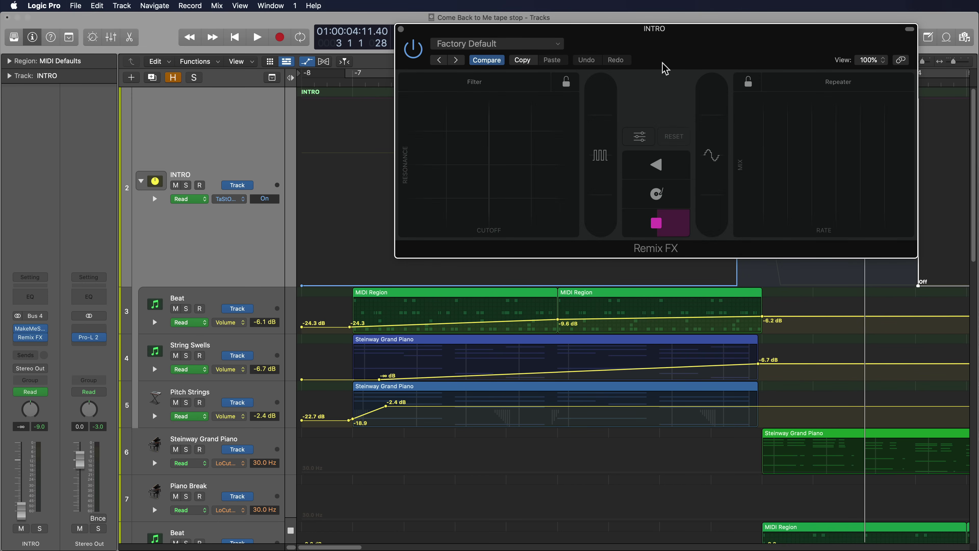
left_click_drag(707, 31, 584, 163)
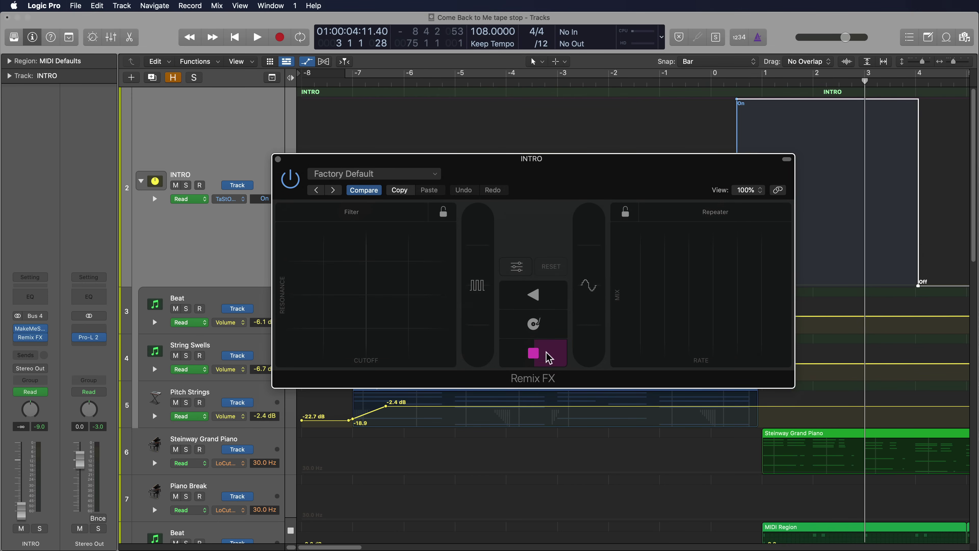